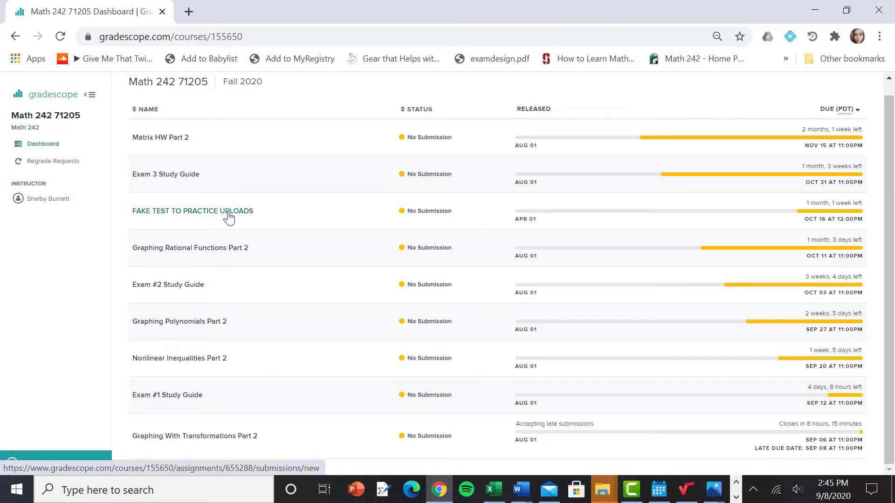
Step: Open the FAKE TEST TO PRACTICE UPLOADS assignment from the Gradescope dashboard
left_click(228, 215)
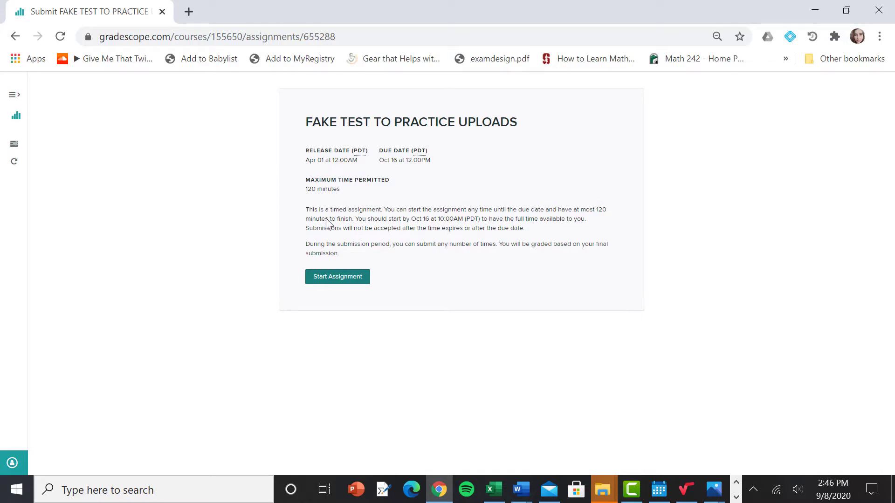
Step: Start the timed assignment so the submission page shows 1 hr 59 mins remaining
left_click(337, 284)
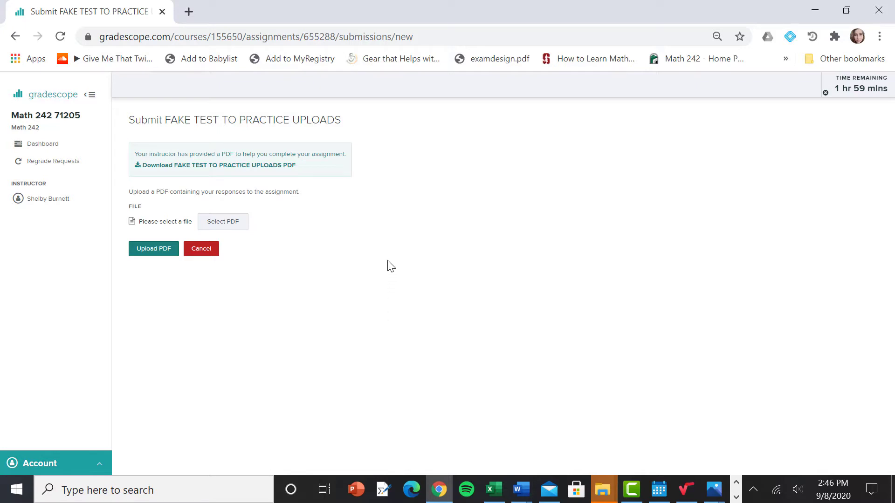
Step: Print all four pages of the instructor's test PDF on the Brother HL-L8350CDW
left_click(235, 171)
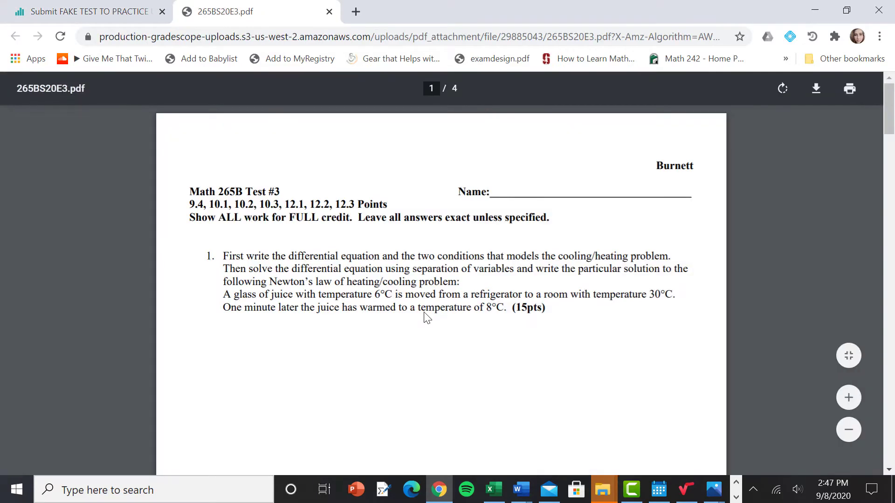
scroll(477, 330, "down", 15)
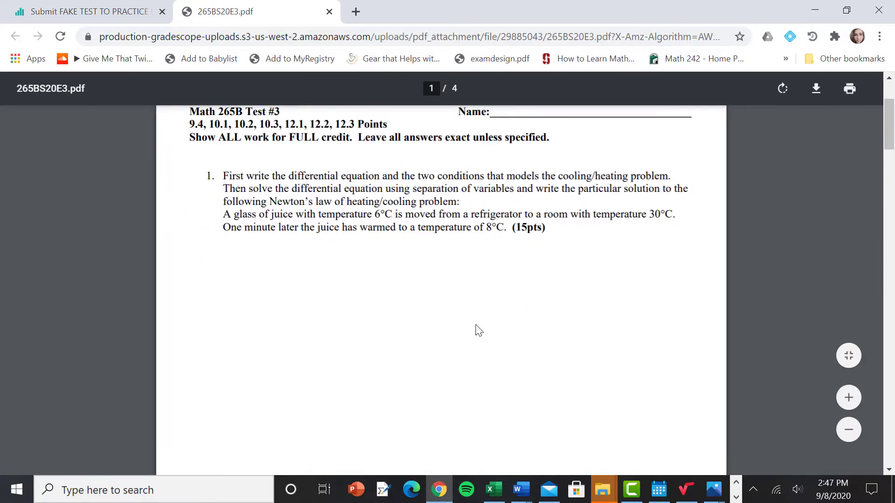
scroll(475, 330, "up", 15)
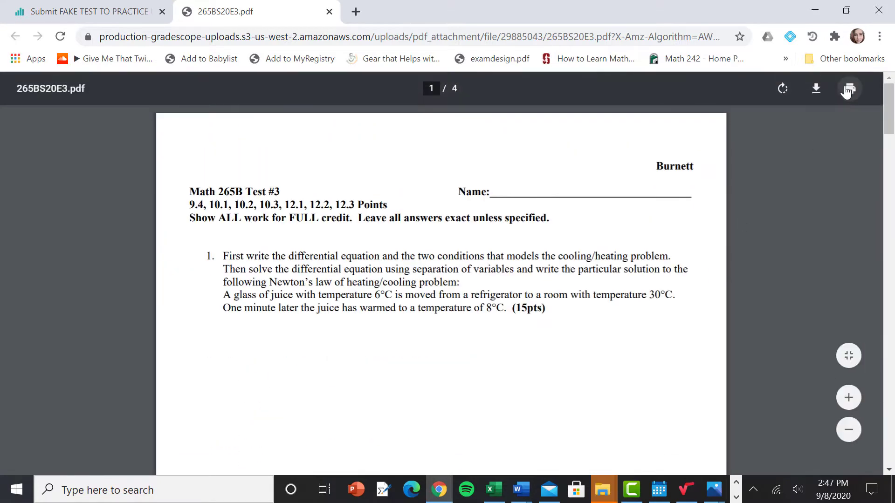
left_click(849, 90)
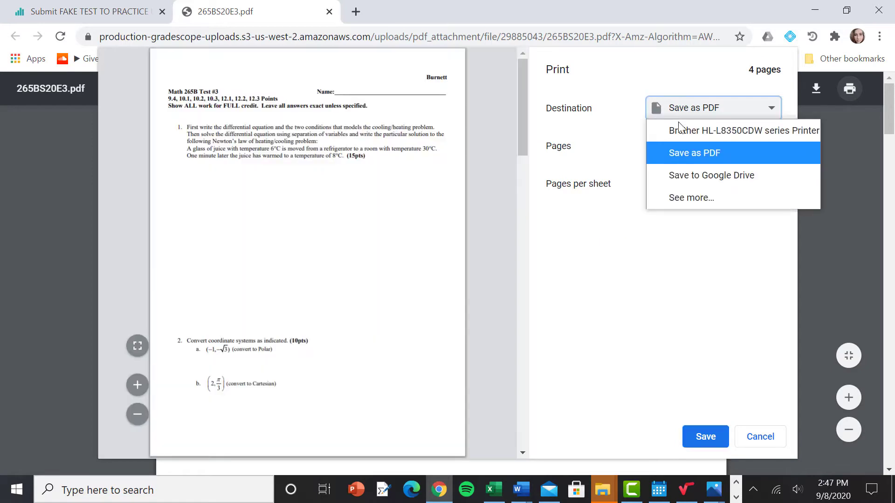
left_click(686, 128)
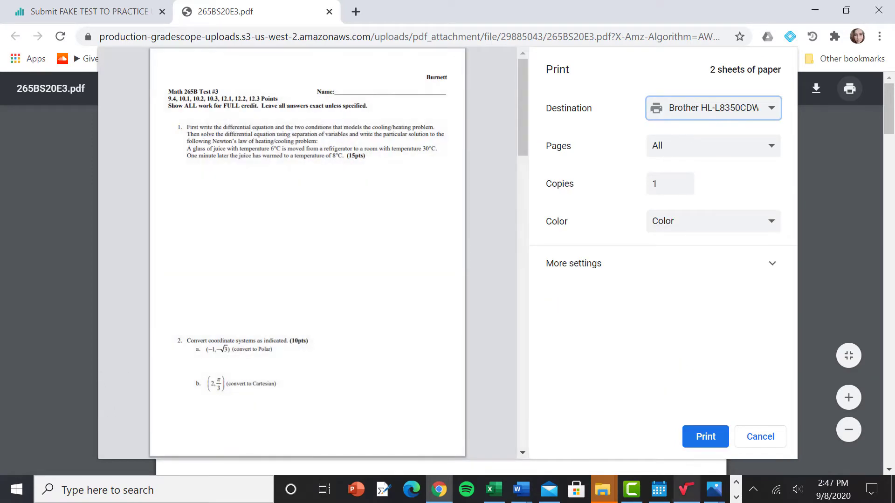
left_click(705, 436)
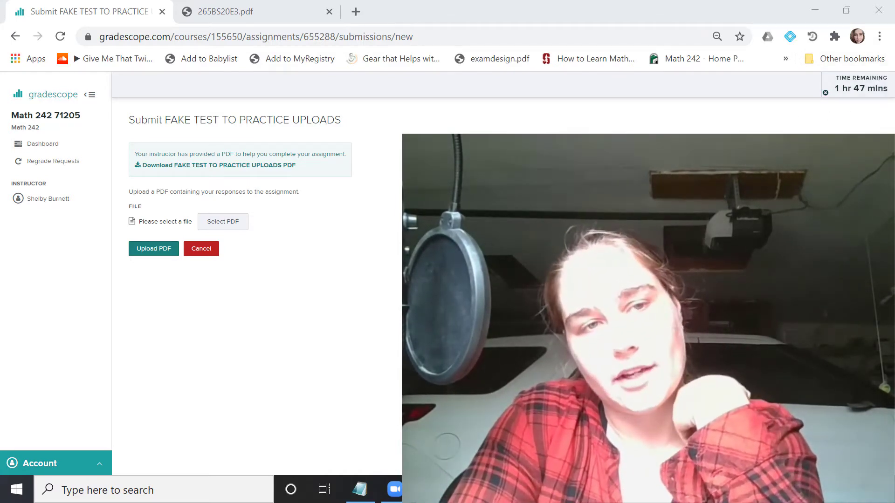
Step: Save the faketest3 email's scan to Downloads as a PDF, then return to Chrome
double_click(419, 248)
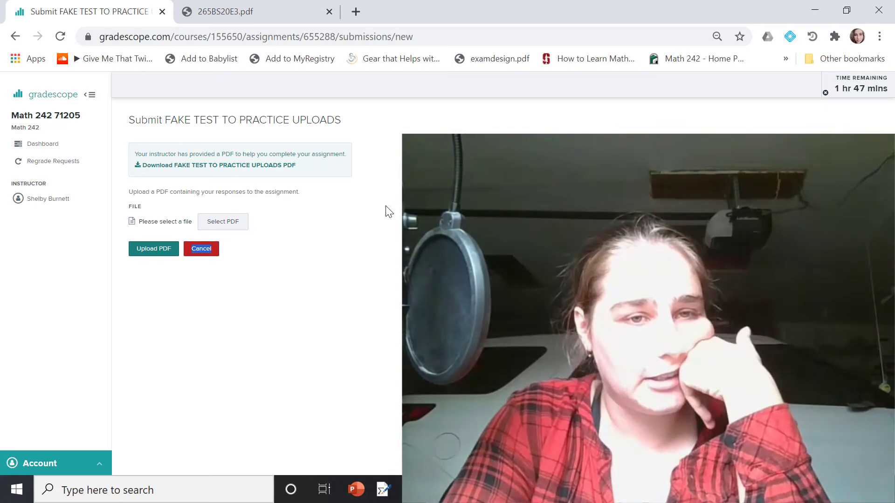
left_click(397, 257)
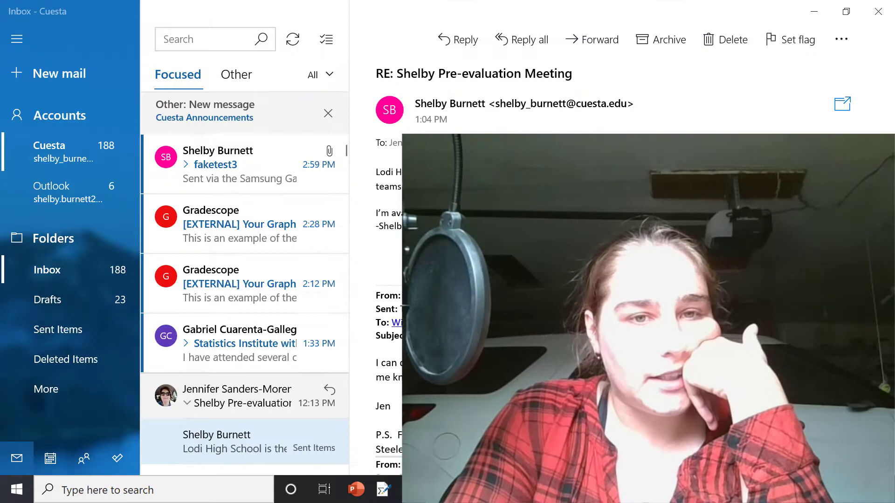
left_click(282, 177)
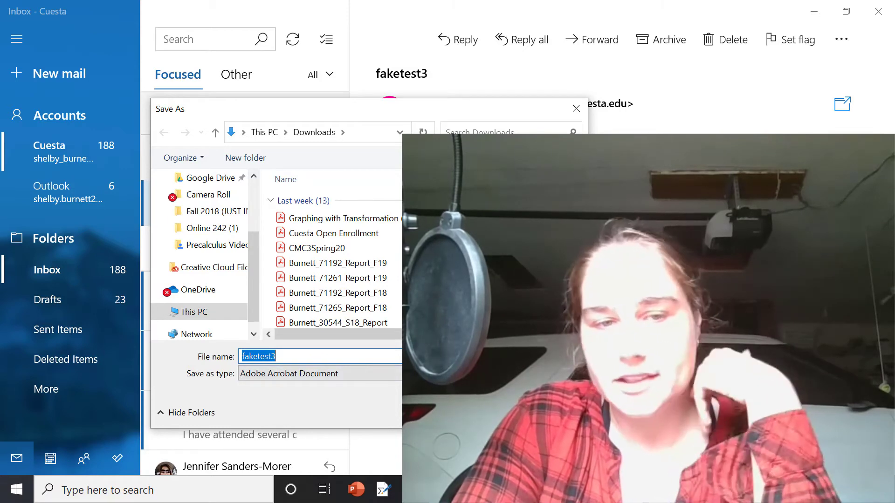
left_click(280, 356)
key("Return")
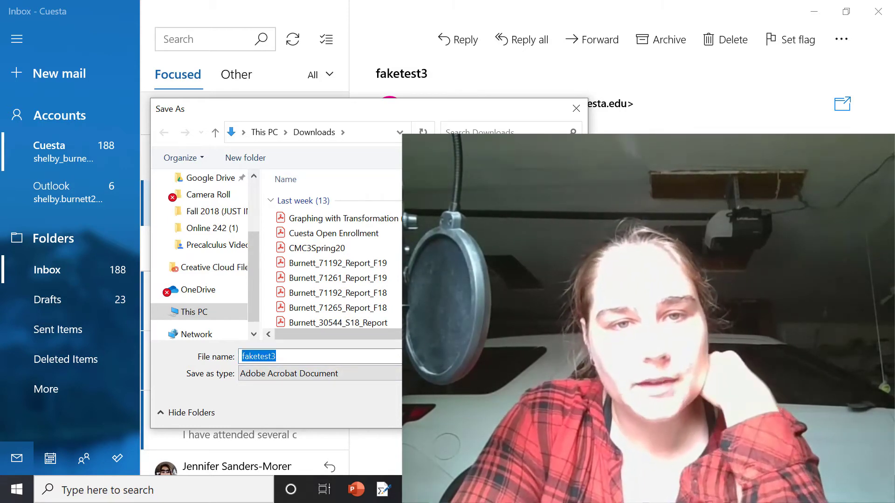
key("alt+Tab")
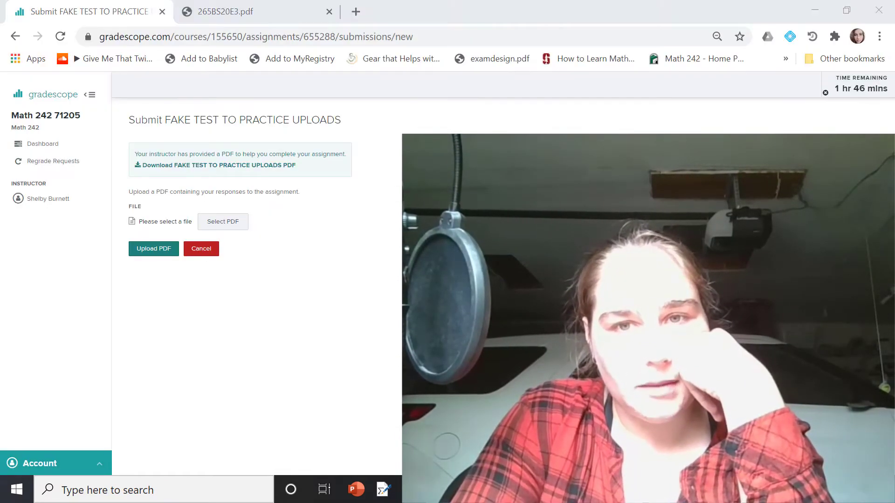
Step: Upload faketest3.pdf from Downloads as the submission and close the confirmation
left_click(225, 225)
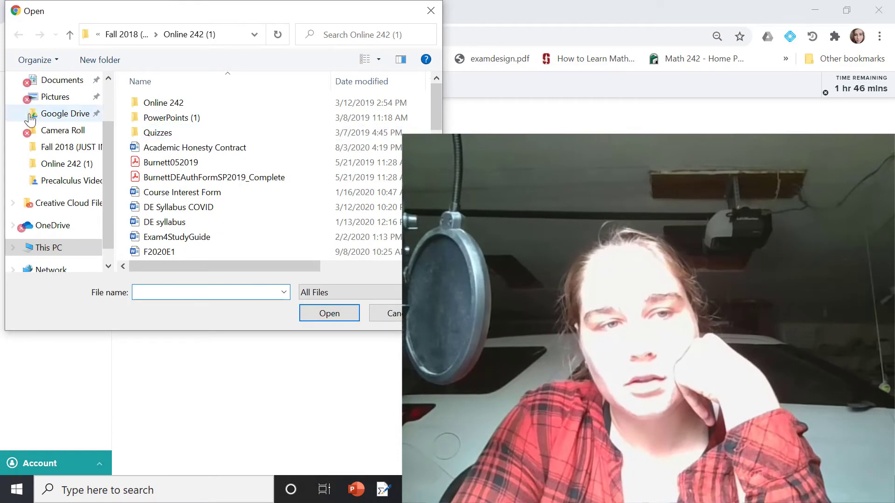
scroll(55, 115, "up", 2)
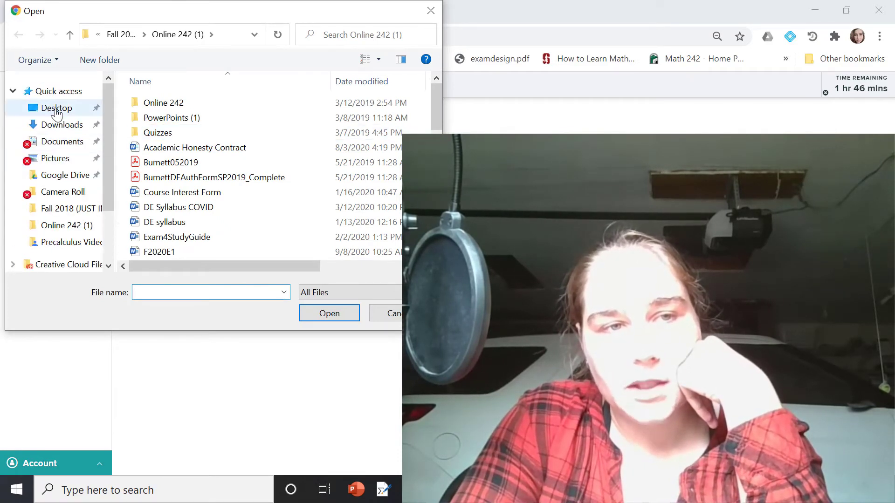
left_click(57, 124)
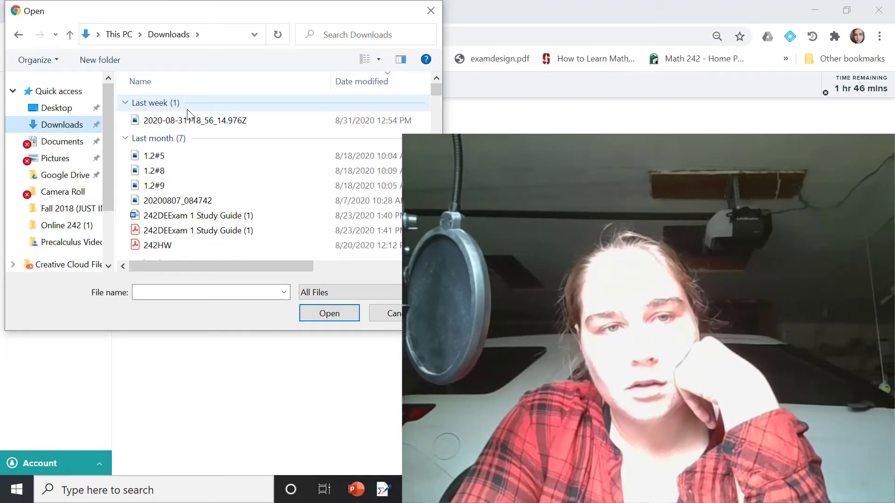
left_click(187, 122)
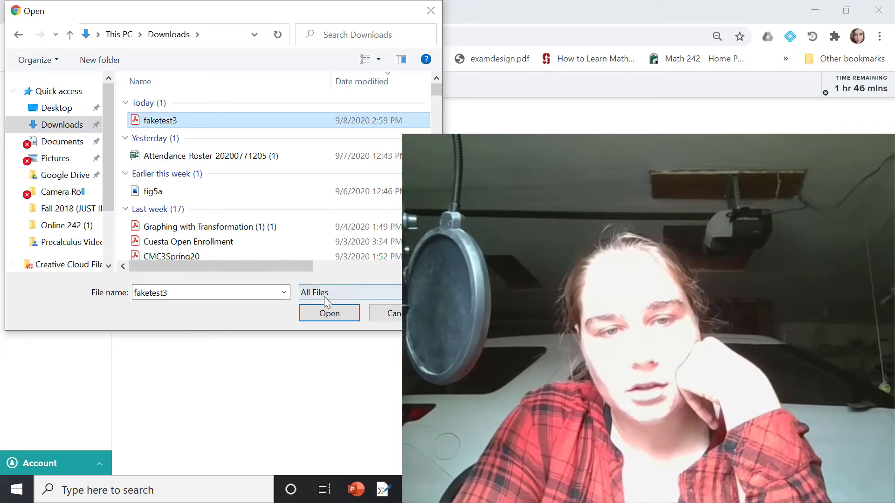
left_click(324, 310)
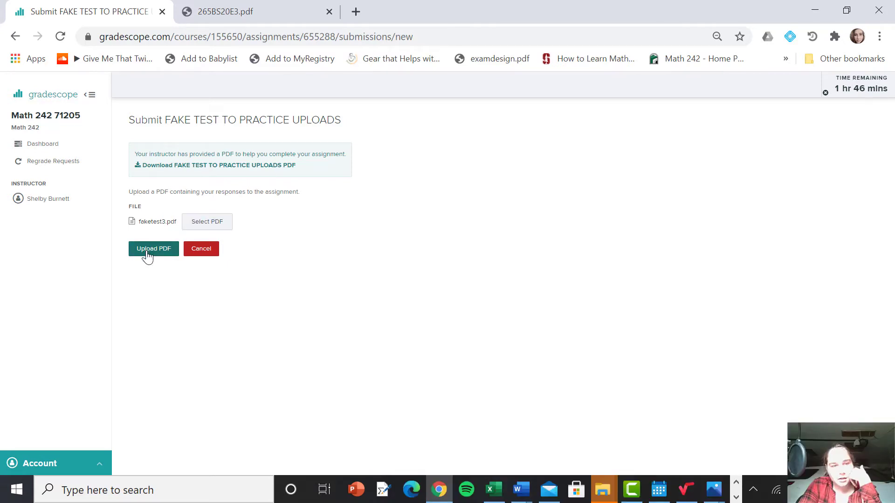
left_click(147, 254)
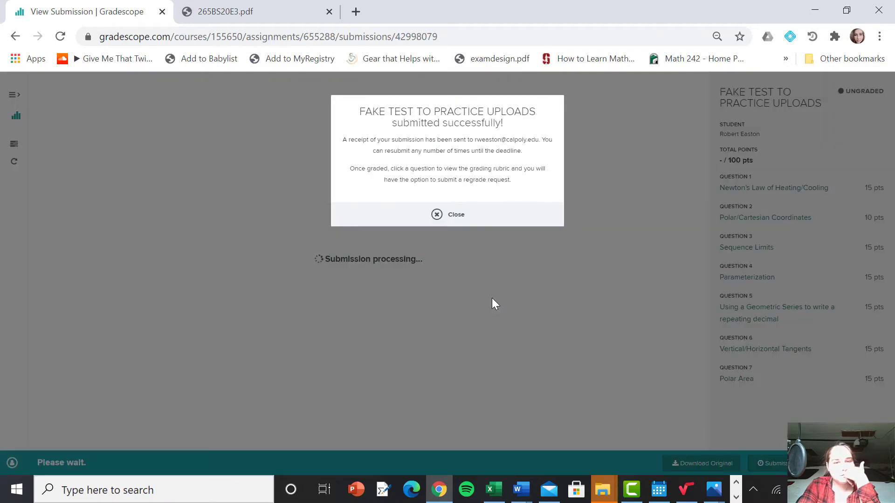
left_click(499, 306)
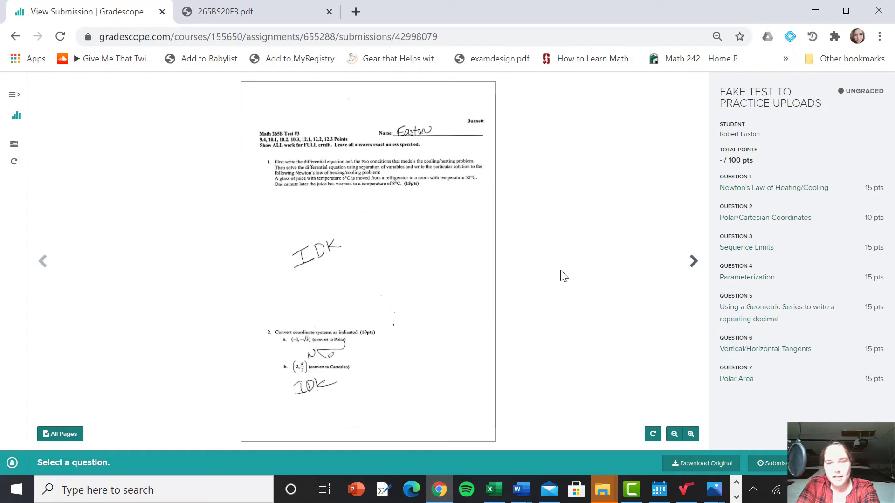
Step: View each question's outlined region, from Question 1 through Question 7, Polar Area
left_click(738, 189)
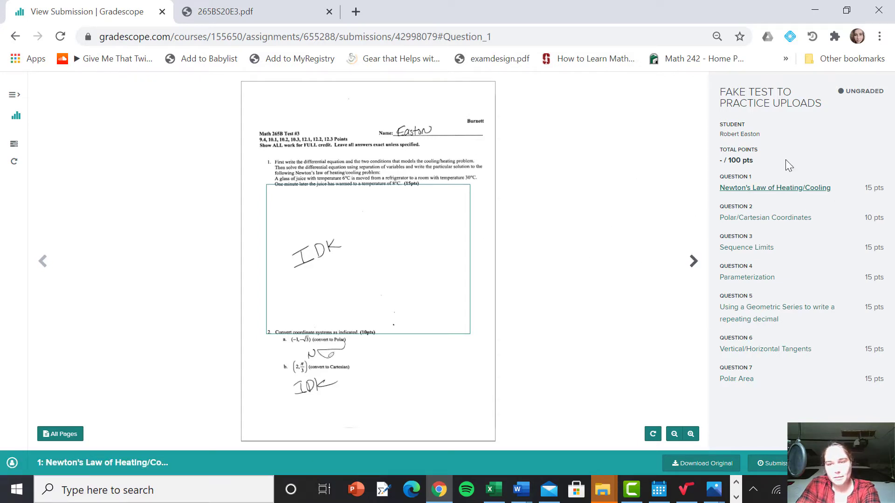
left_click(764, 196)
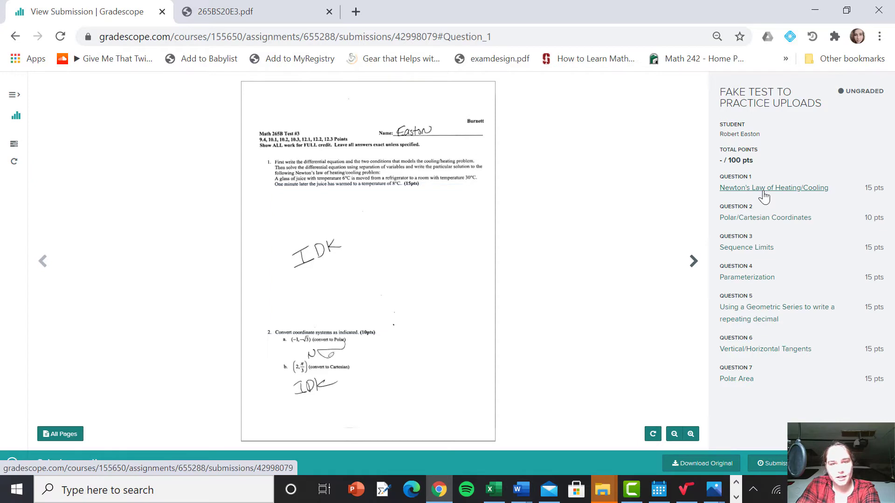
left_click(749, 220)
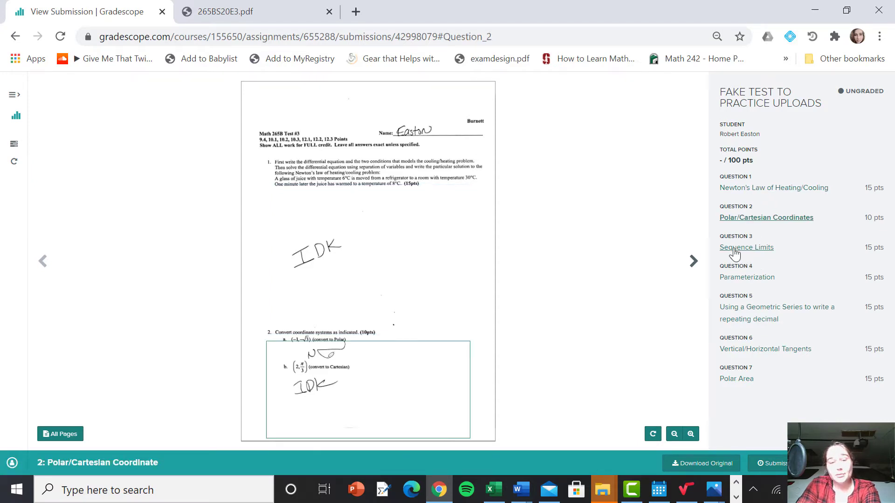
left_click(746, 248)
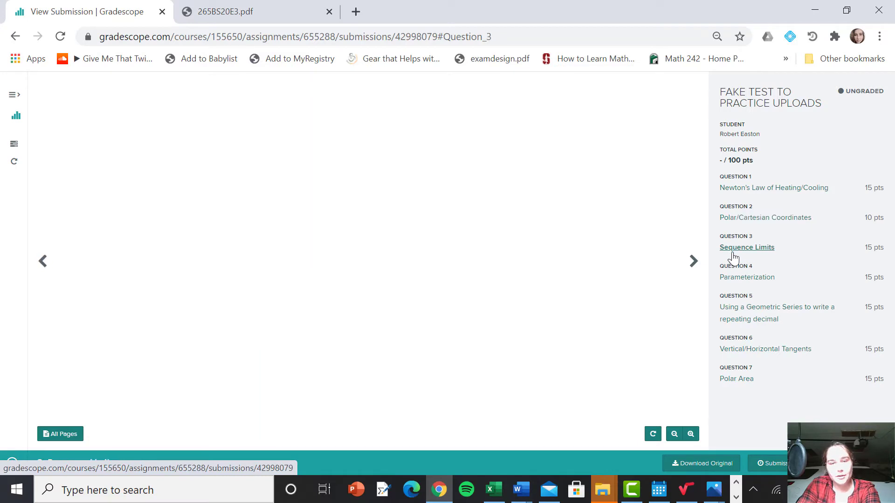
left_click(739, 279)
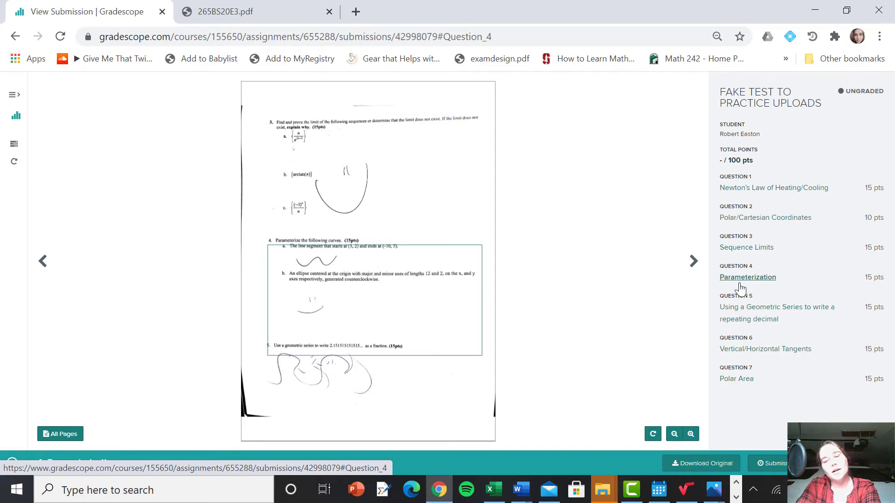
left_click(745, 317)
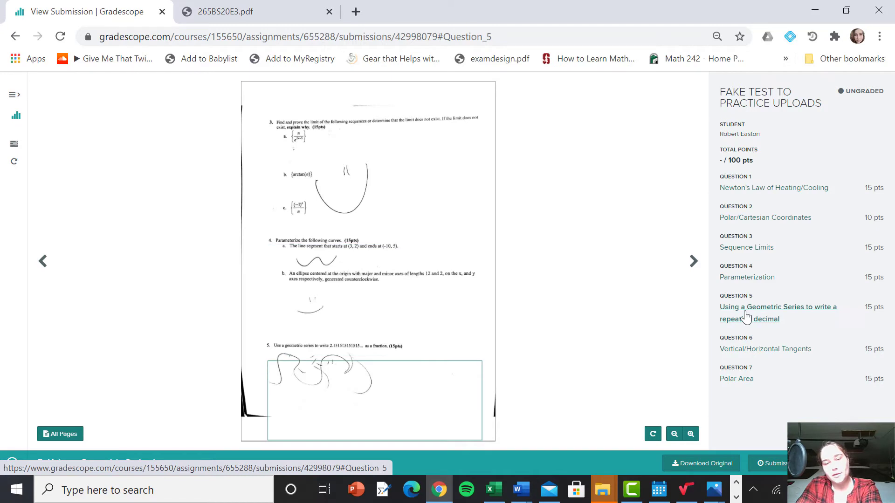
left_click(745, 350)
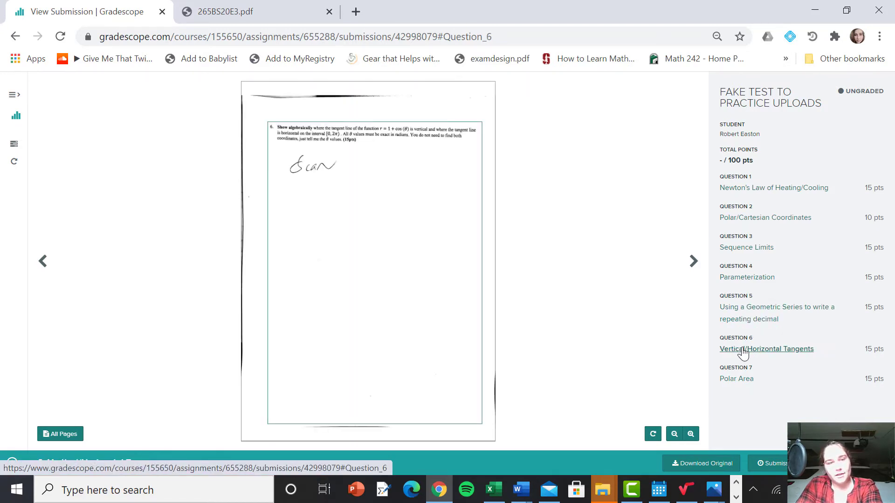
left_click(725, 380)
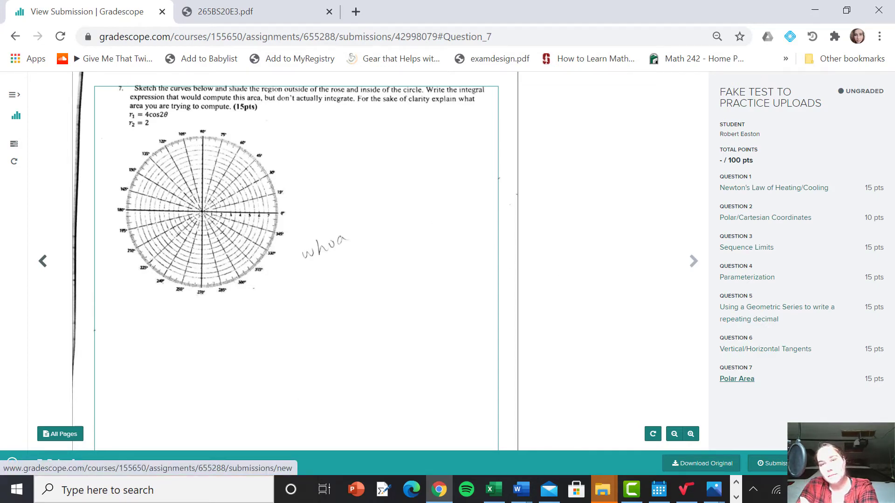
Step: Scroll over question 7's page to read the Polar Area answer more closely
scroll(614, 204, "down", 3)
scroll(611, 202, "up", 3)
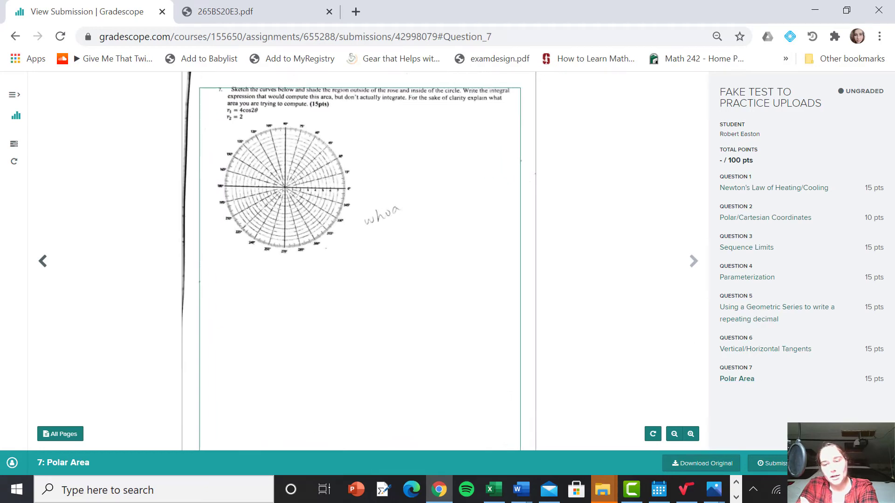
Step: Start a resubmission, attach fig5a.png instead of faketest3, and try uploading it
left_click(823, 463)
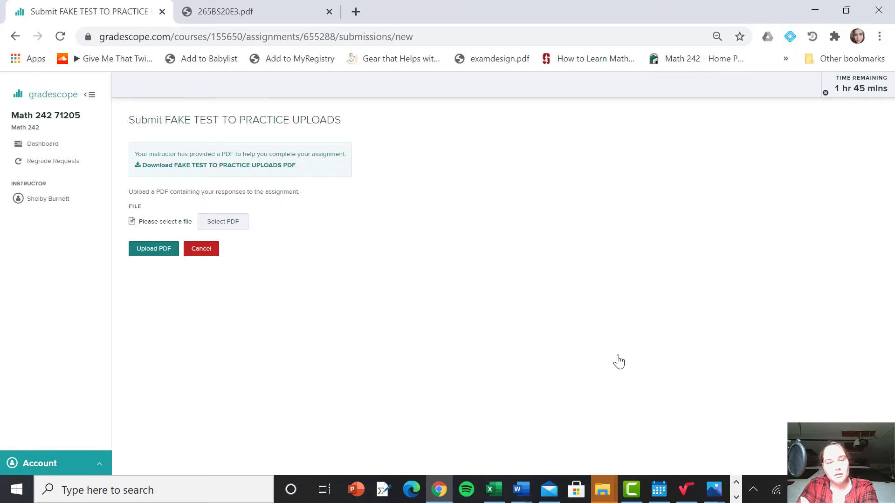
left_click(227, 223)
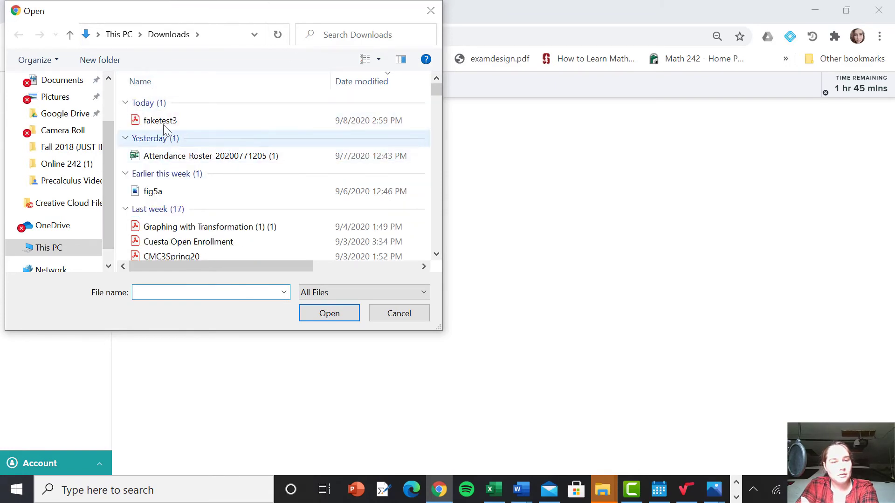
left_click(163, 122)
left_click(357, 319)
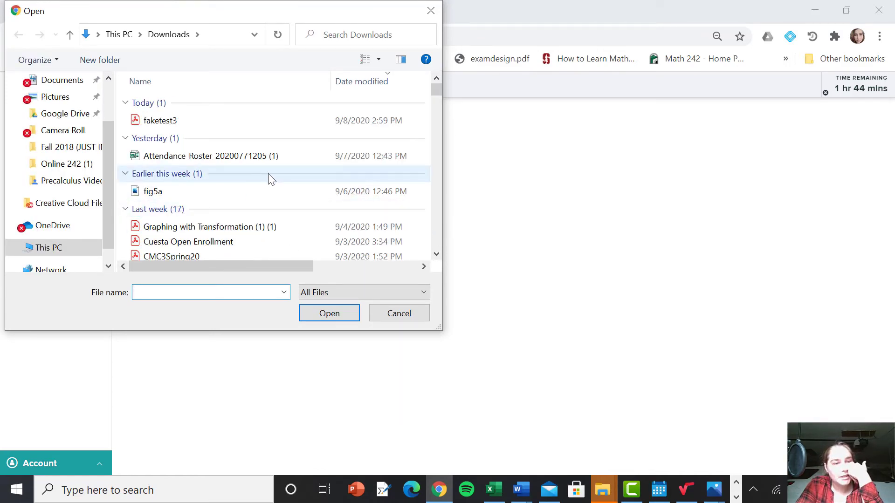
left_click(172, 192)
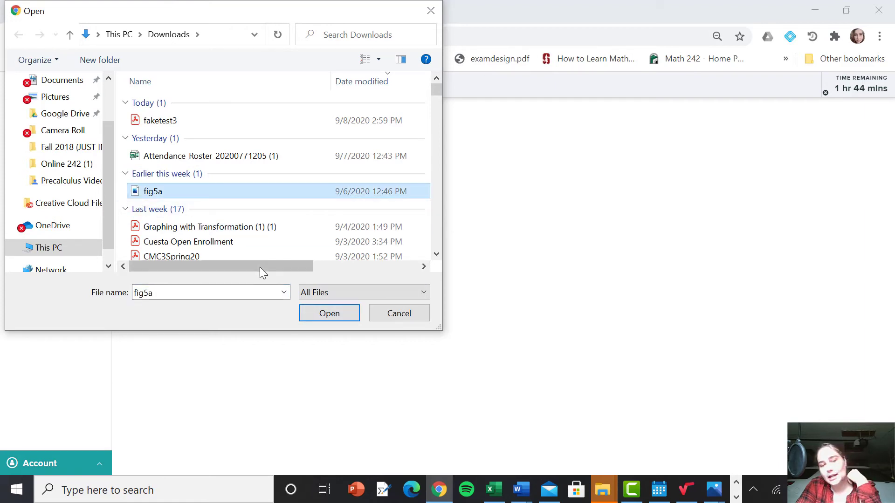
left_click(331, 314)
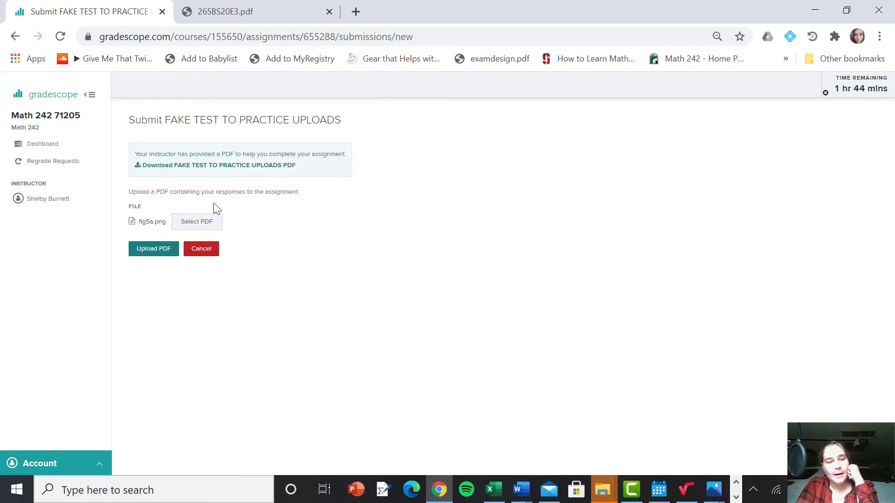
left_click(146, 251)
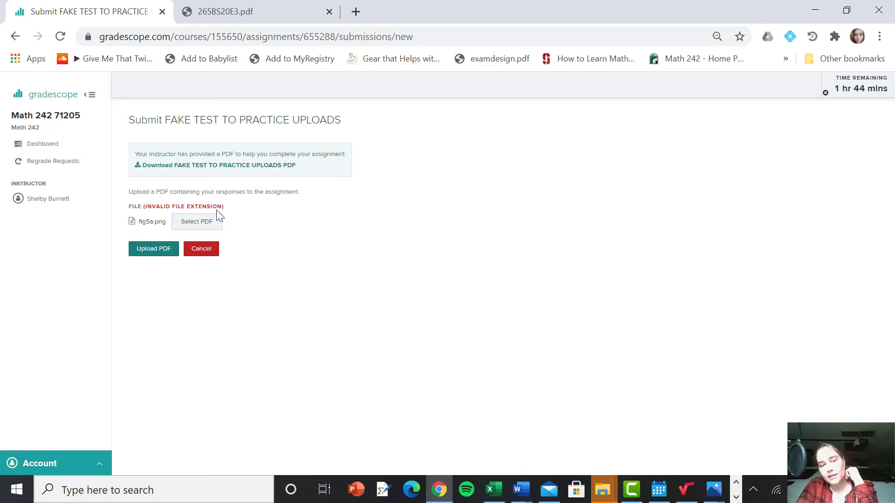
Step: Reopen the file chooser on the Downloads folder to pick another file
left_click(194, 227)
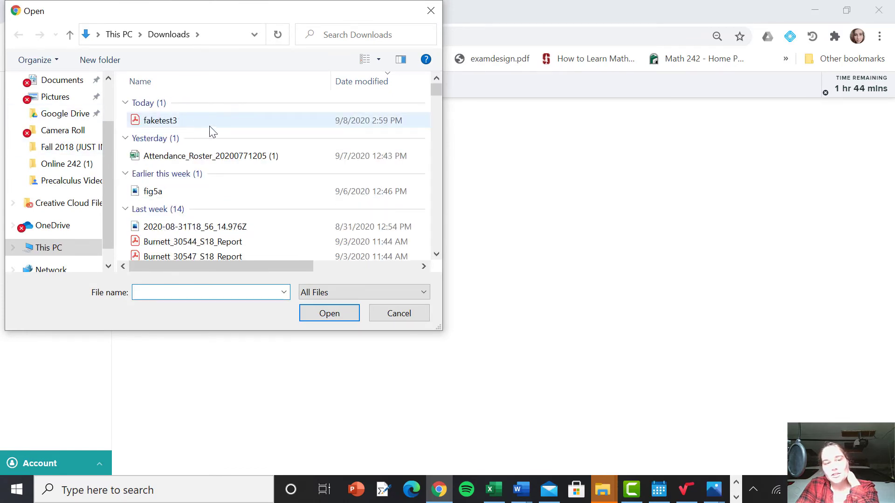
Step: Resubmit faketest3.pdf from Downloads and close the submitted-successfully message
left_click(159, 123)
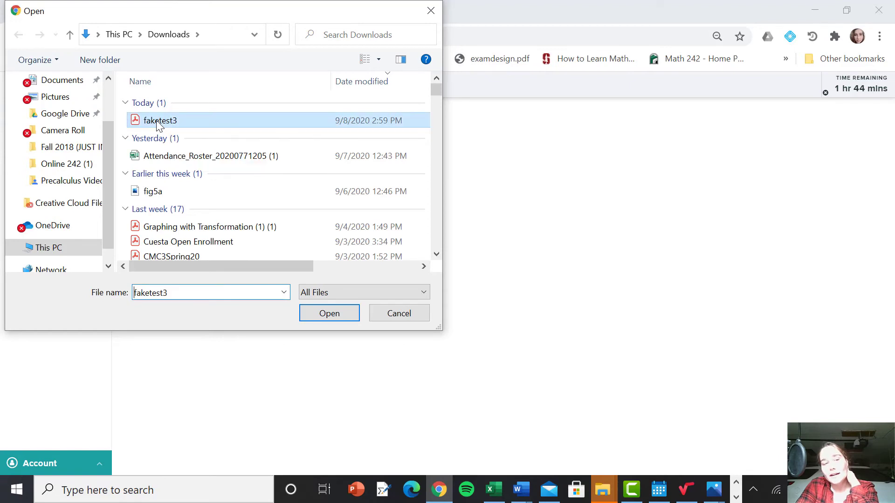
left_click(317, 311)
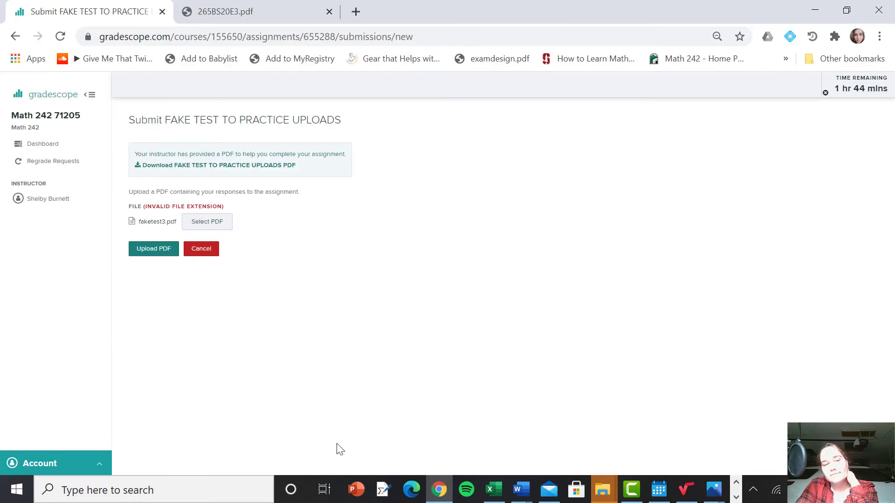
left_click(144, 249)
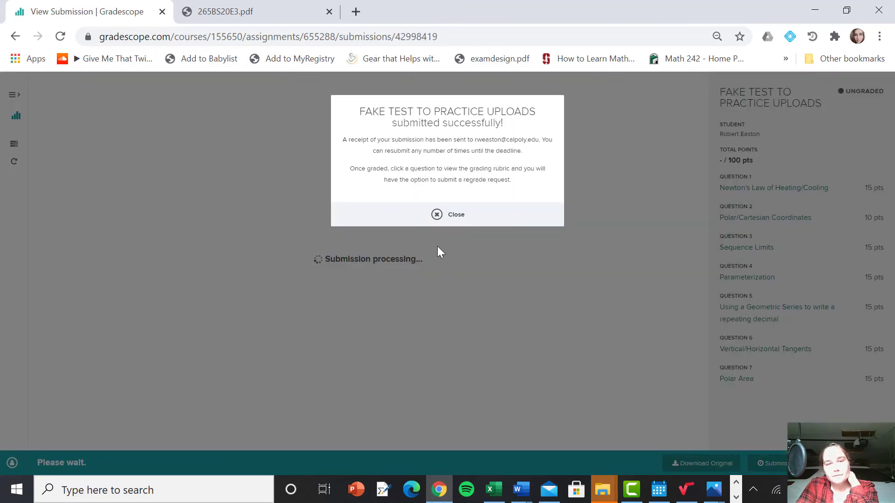
left_click(439, 218)
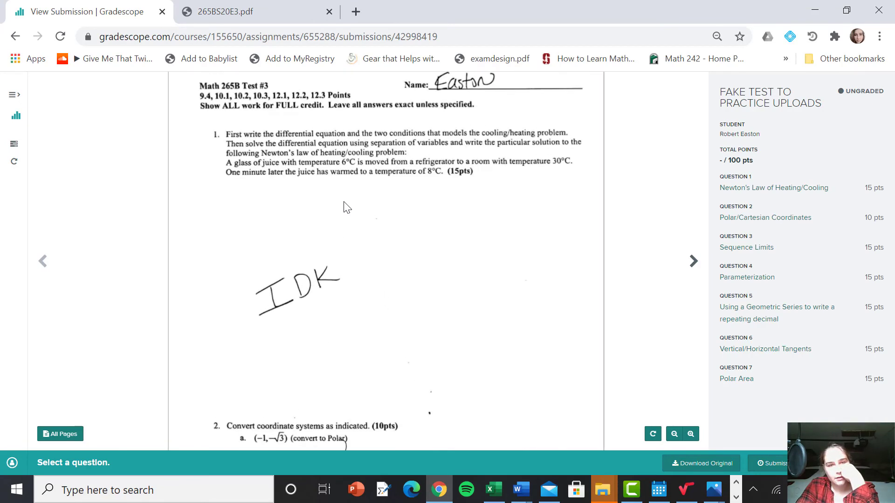
left_click(60, 434)
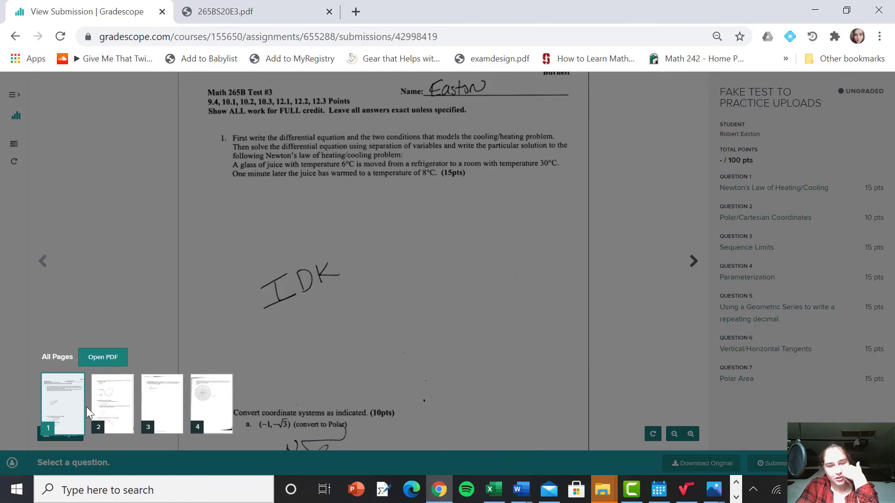
left_click(568, 324)
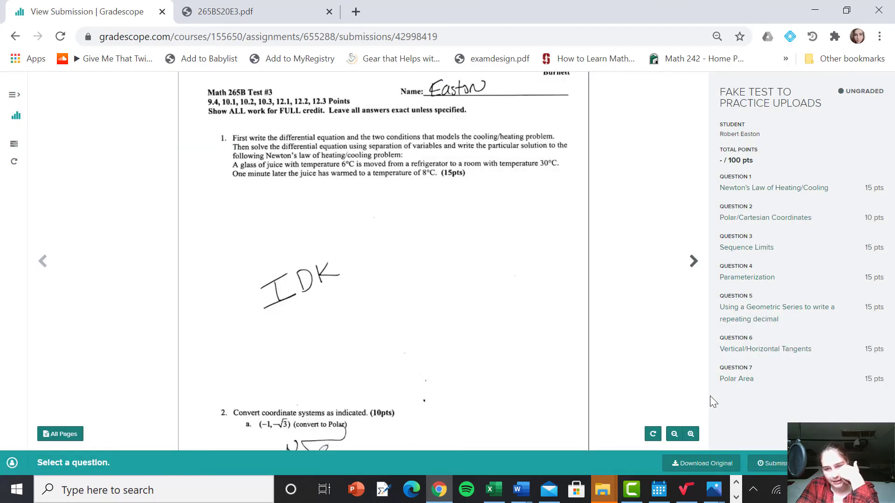
Step: Return to the Math 242 dashboard and reopen the FAKE TEST TO PRACTICE UPLOADS submission
left_click(15, 150)
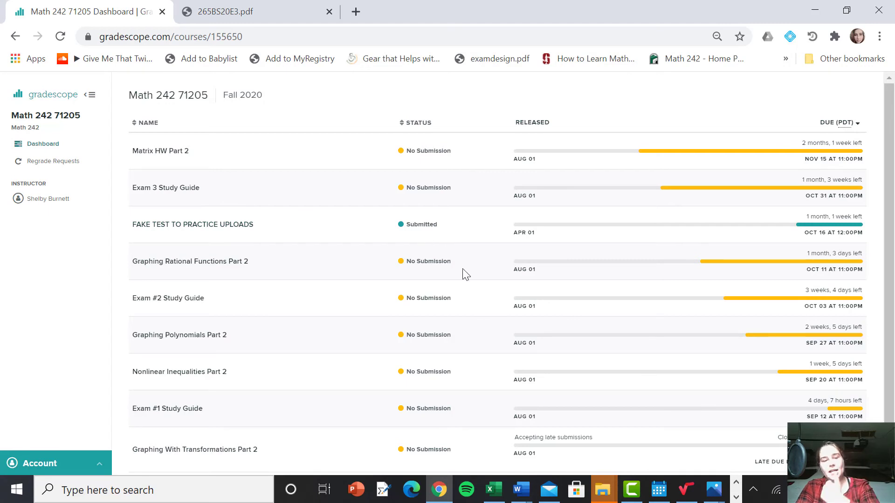
left_click(212, 225)
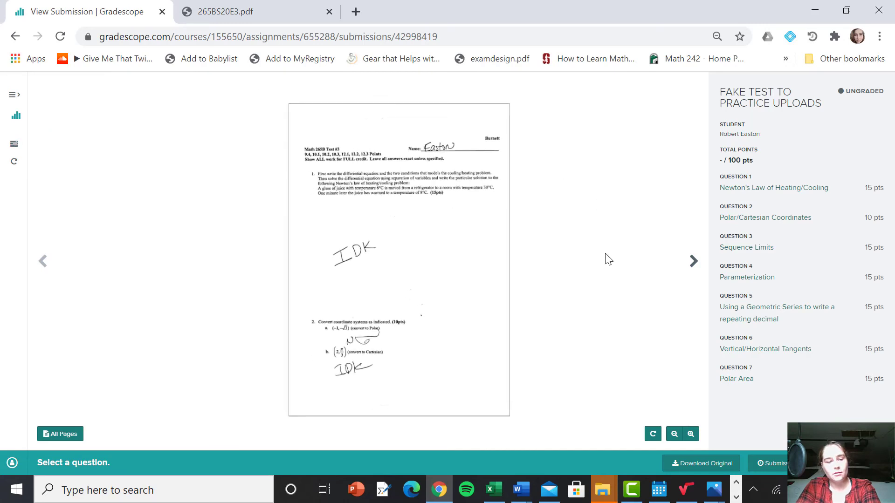
scroll(599, 317, "down", 5)
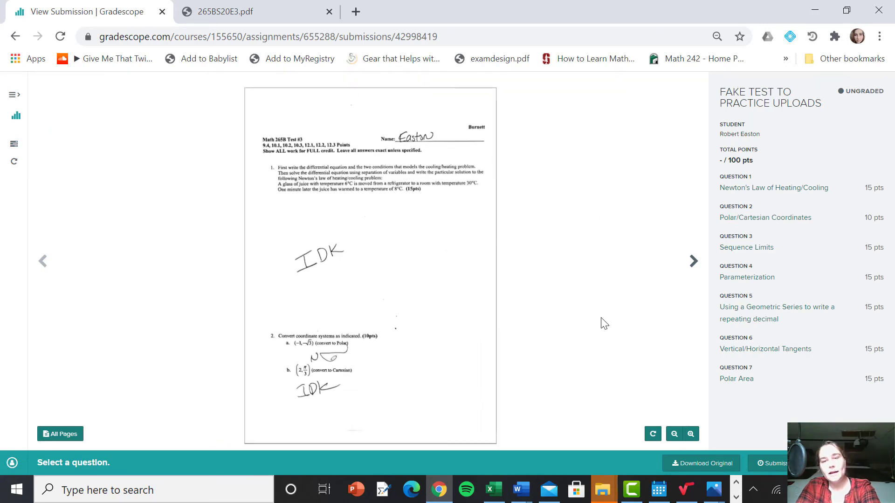
scroll(599, 304, "up", 5)
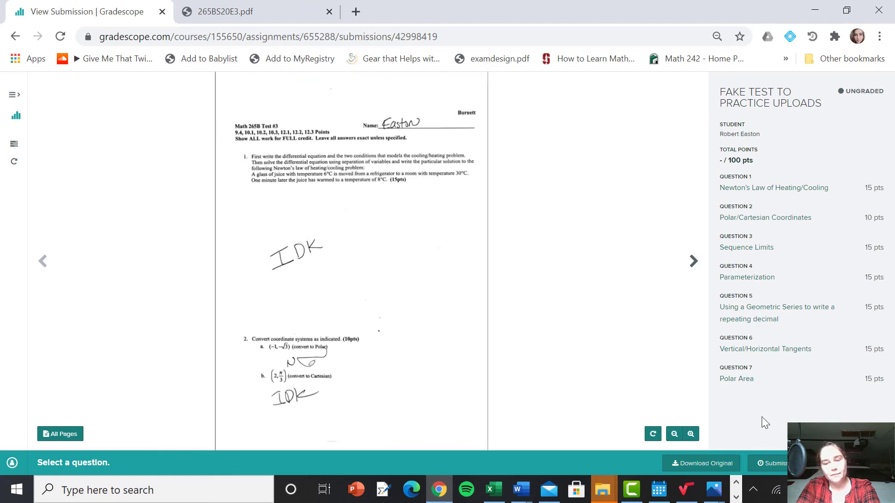
Step: View and close the submission history, then reopen FAKE TEST TO PRACTICE UPLOADS from the Math 242 dashboard
left_click(773, 463)
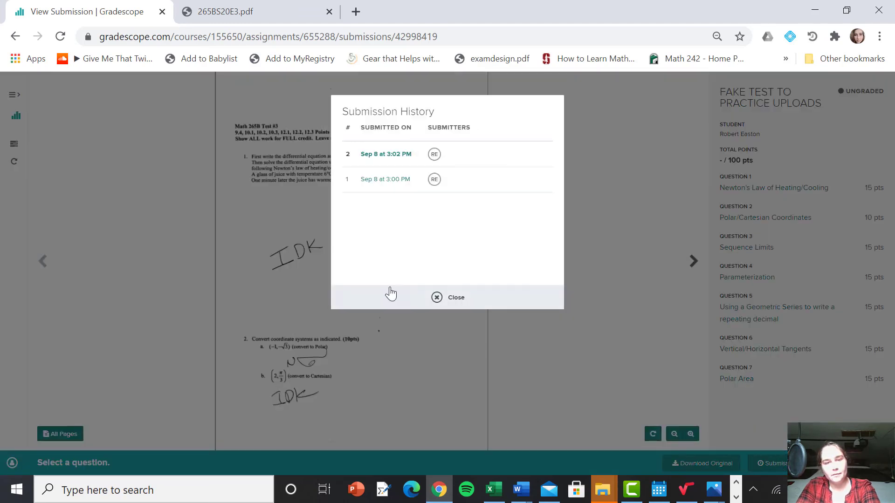
left_click(441, 303)
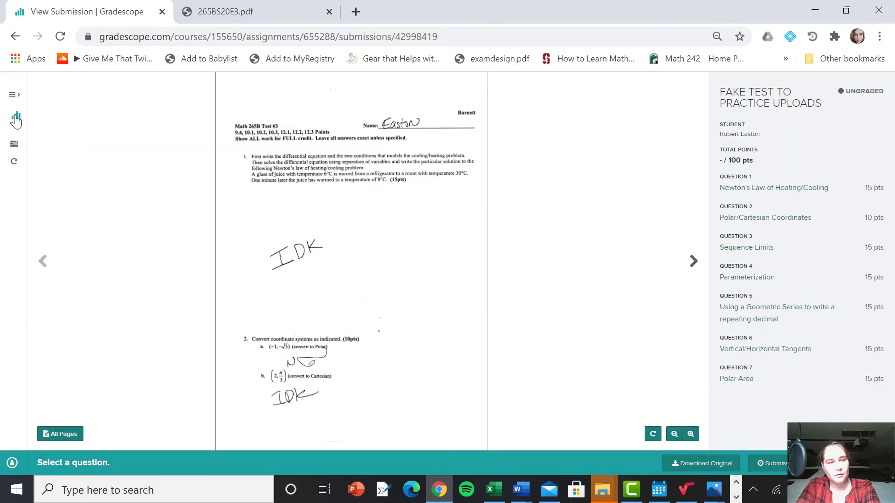
left_click(15, 149)
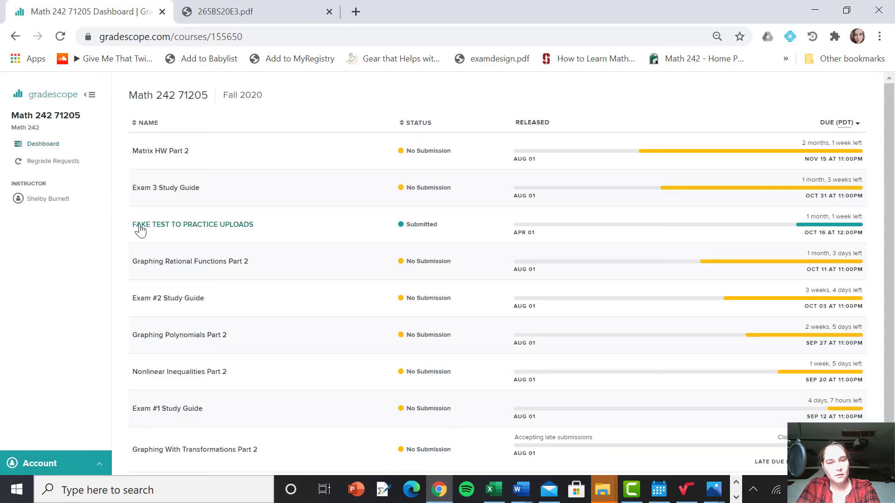
left_click(146, 229)
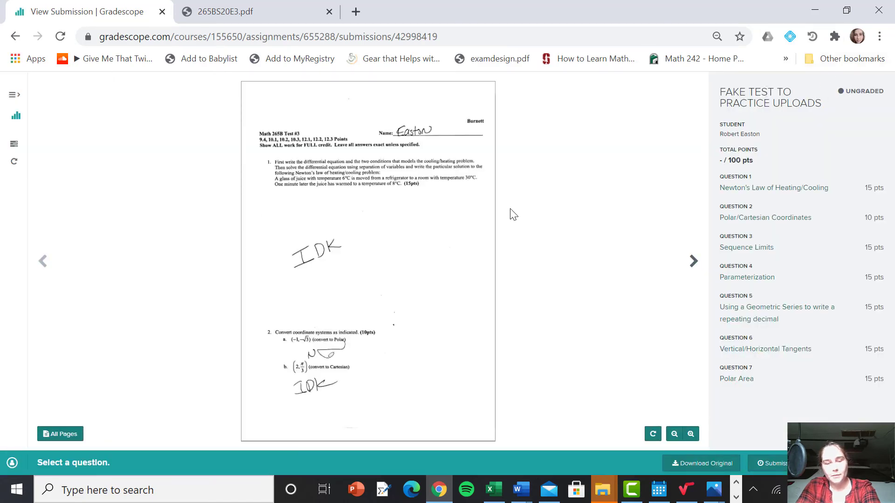
scroll(509, 214, "up", 3)
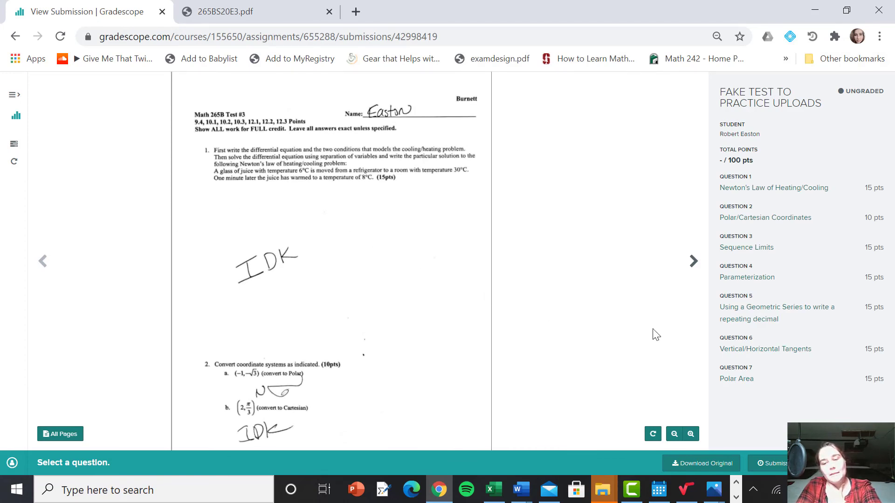
Step: Start a resubmission, hide and reshow the Time Remaining timer, then cancel back to the dashboard
left_click(794, 463)
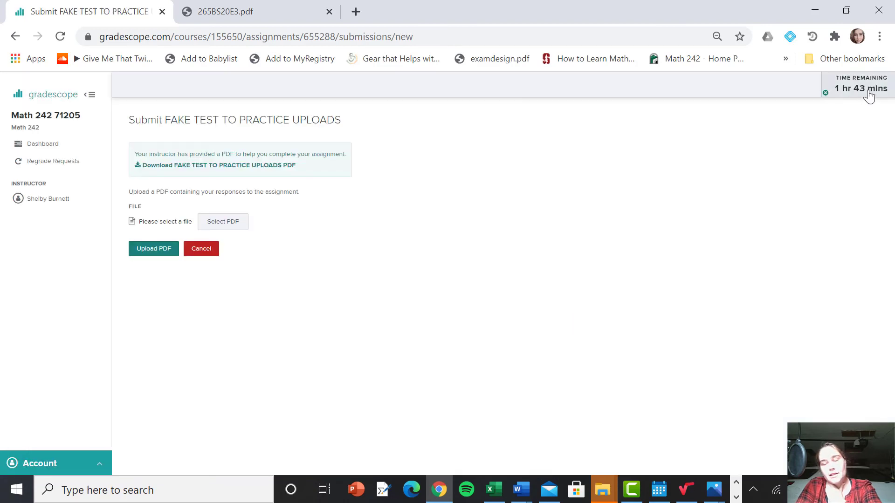
left_click(868, 96)
left_click(867, 96)
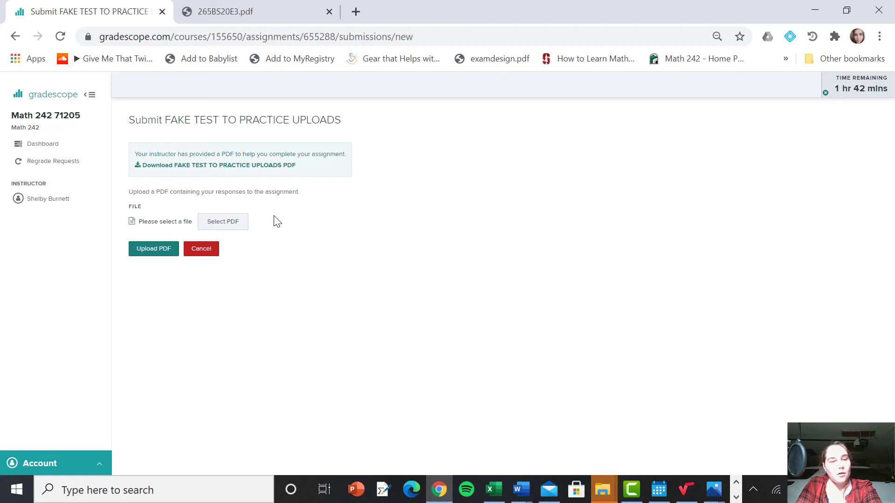
left_click(200, 250)
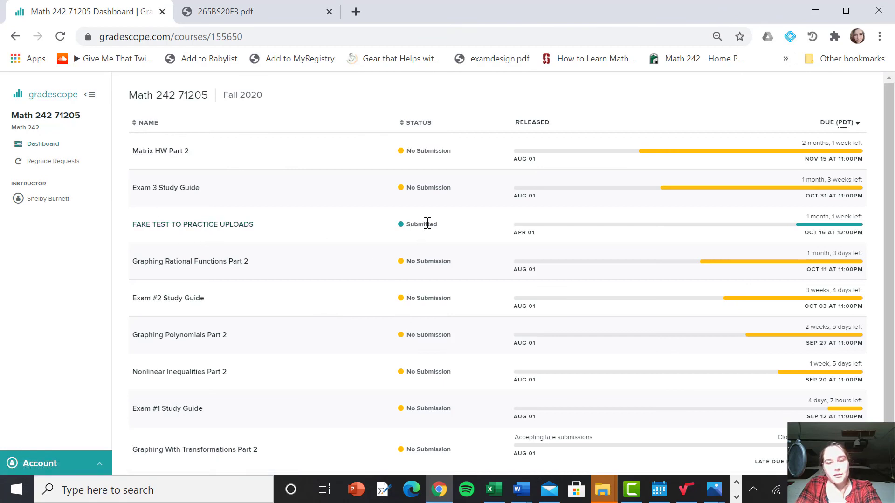
Step: Open the practice test submission and jump to the located regions for Questions 1, 2 and 3
left_click(168, 229)
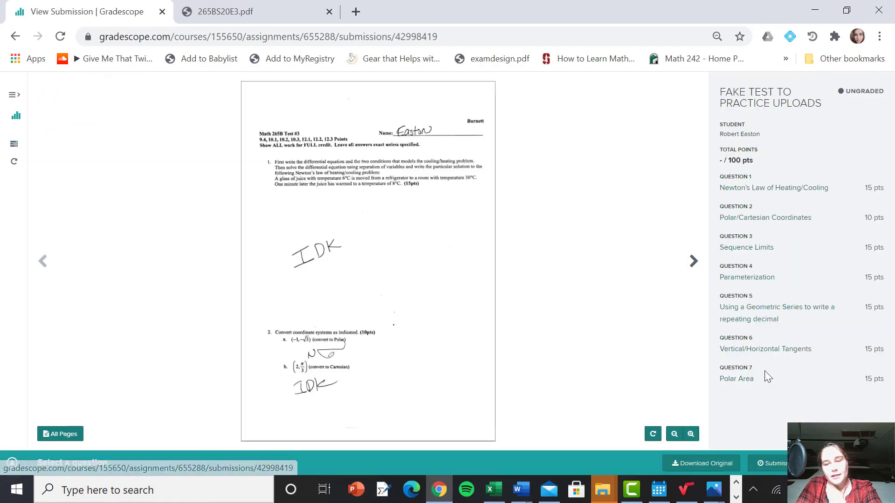
left_click(743, 190)
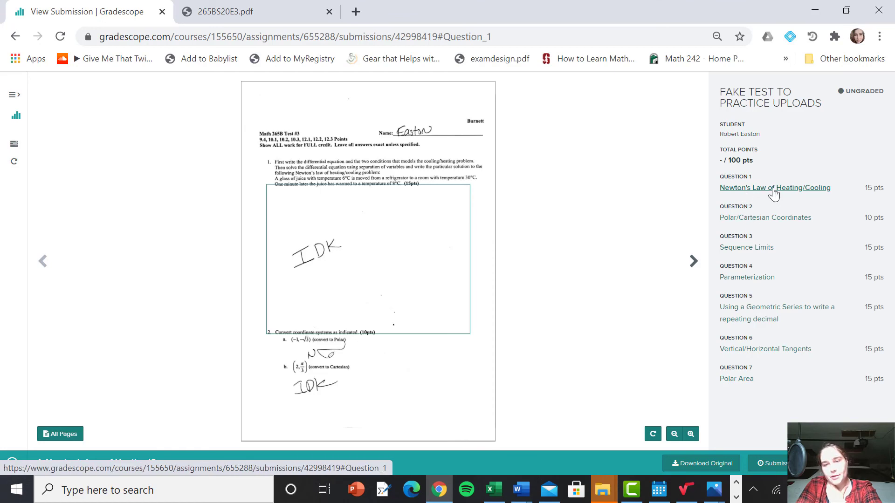
left_click(777, 230)
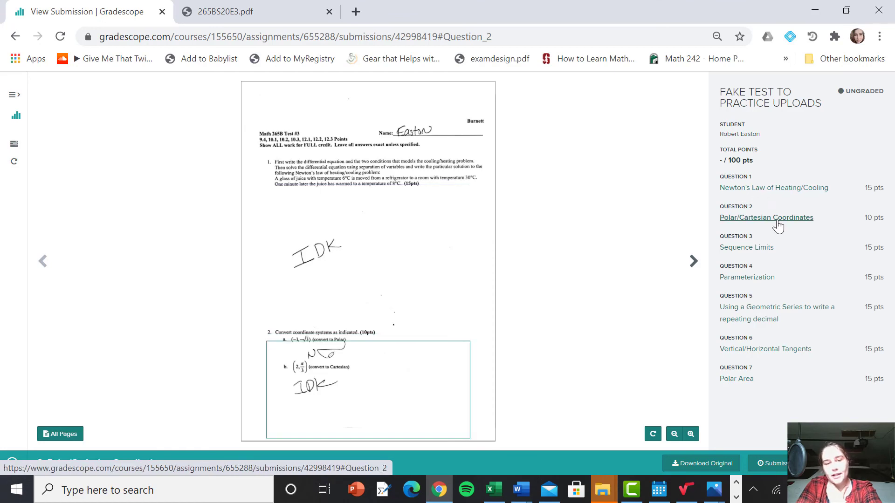
left_click(754, 251)
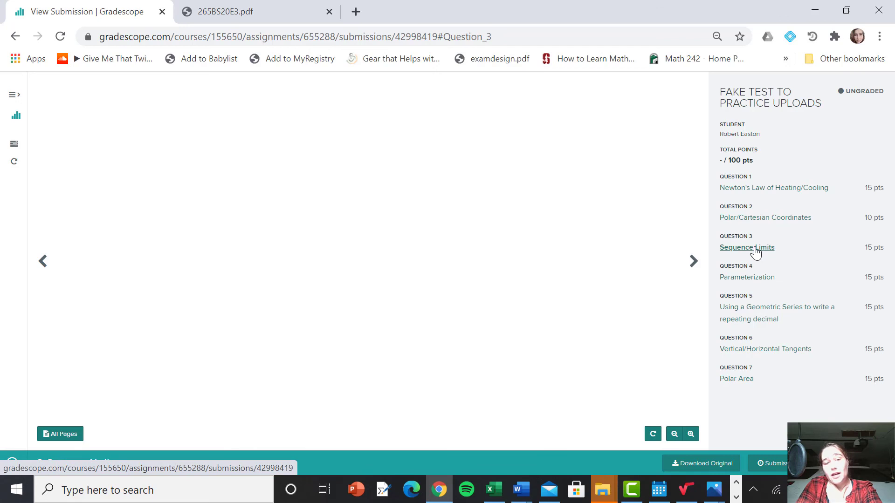